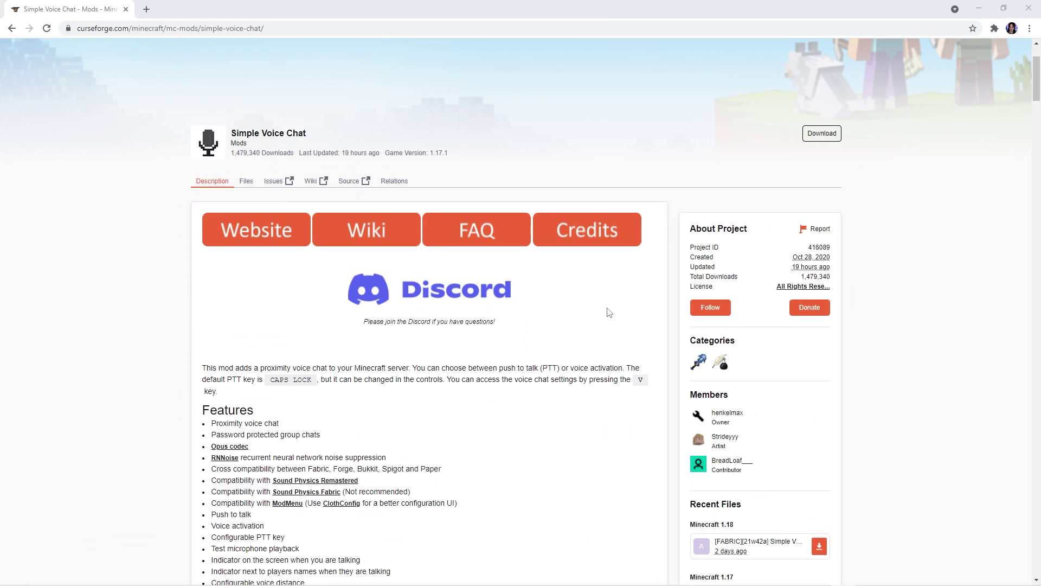
Step: Download the FORGE 1.17.1 build of Simple Voice Chat from the mod's Files list
{"action": "left_click", "coordinate": [246, 183]}
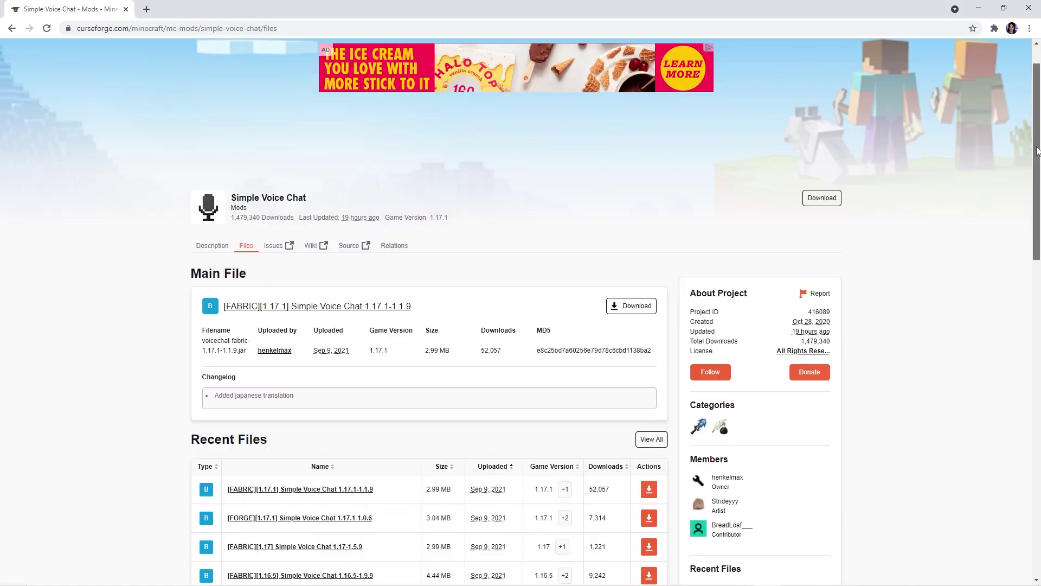
{"action": "left_click_drag", "start_coordinate": [1037, 150], "coordinate": [1040, 302]}
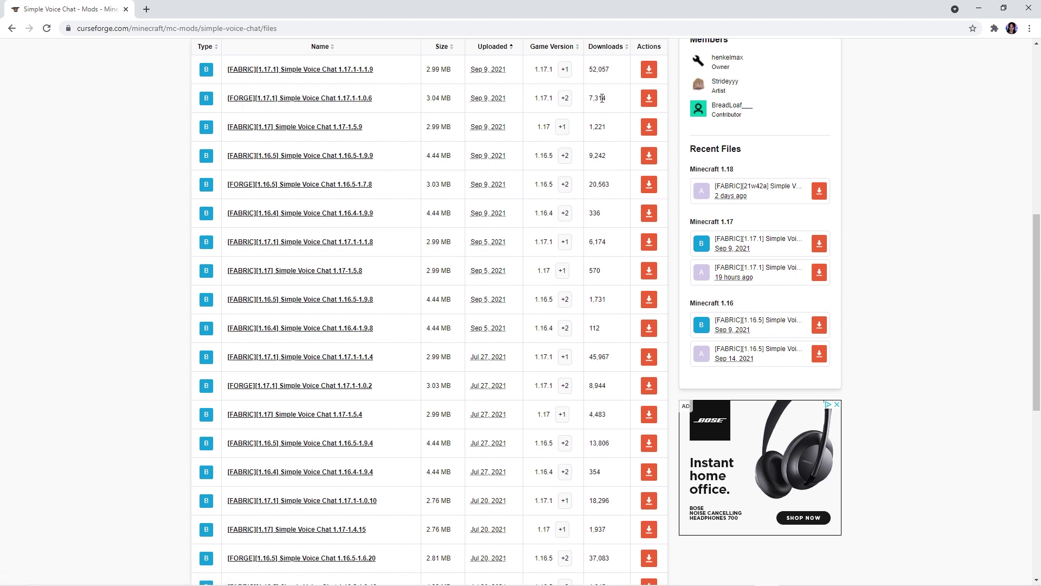
{"action": "left_click", "coordinate": [649, 100]}
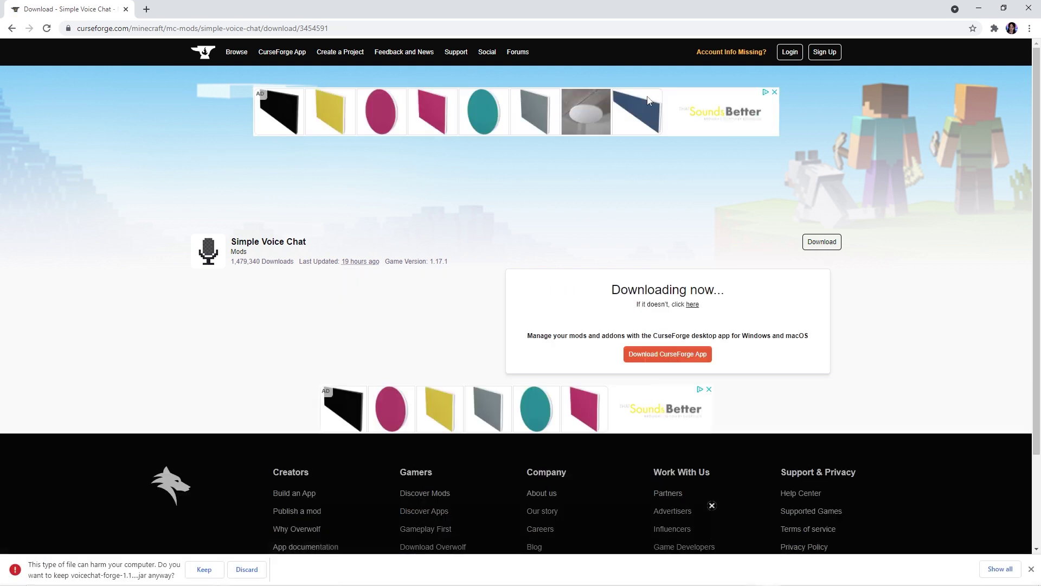
Step: Keep the downloaded voice chat jar despite the warning and drag it onto the desktop
{"action": "left_click", "coordinate": [204, 572]}
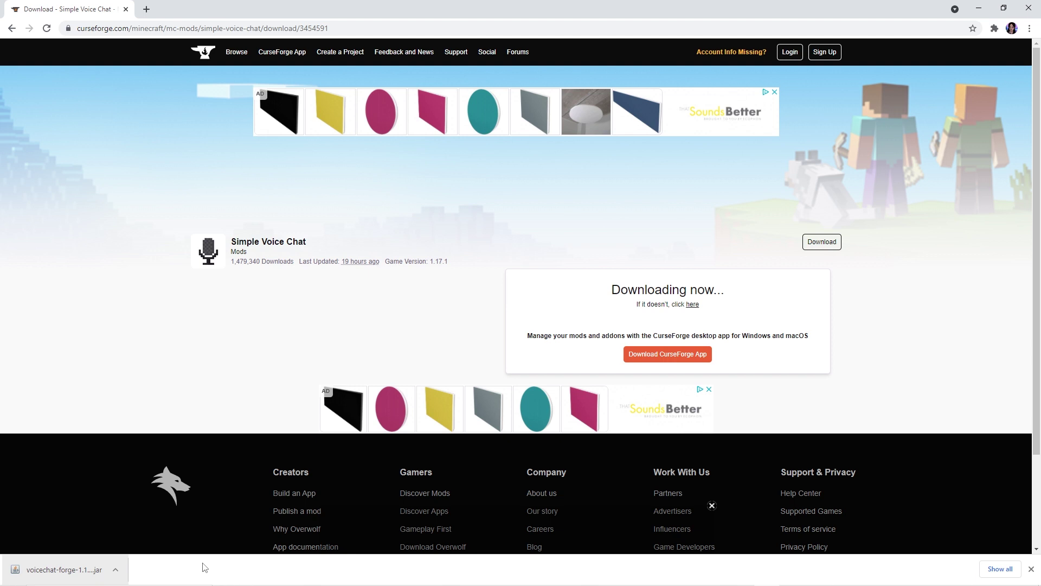
{"action": "left_click_drag", "start_coordinate": [64, 569], "coordinate": [512, 261]}
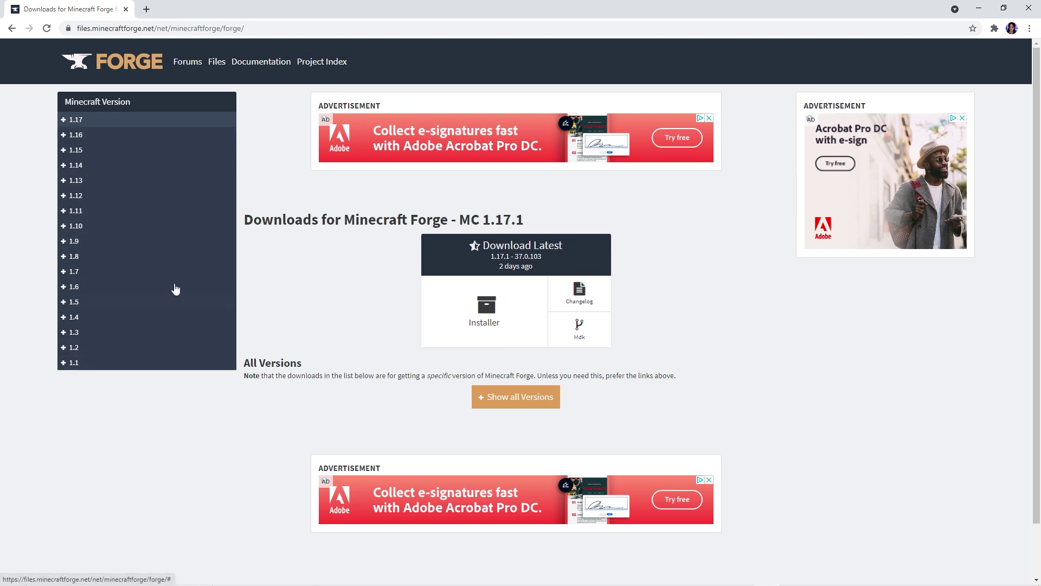
Step: Pick Minecraft 1.17.1 on the Forge site and download the 37.0.103 installer, skipping the ad
{"action": "left_click", "coordinate": [75, 120]}
{"action": "left_click", "coordinate": [71, 133]}
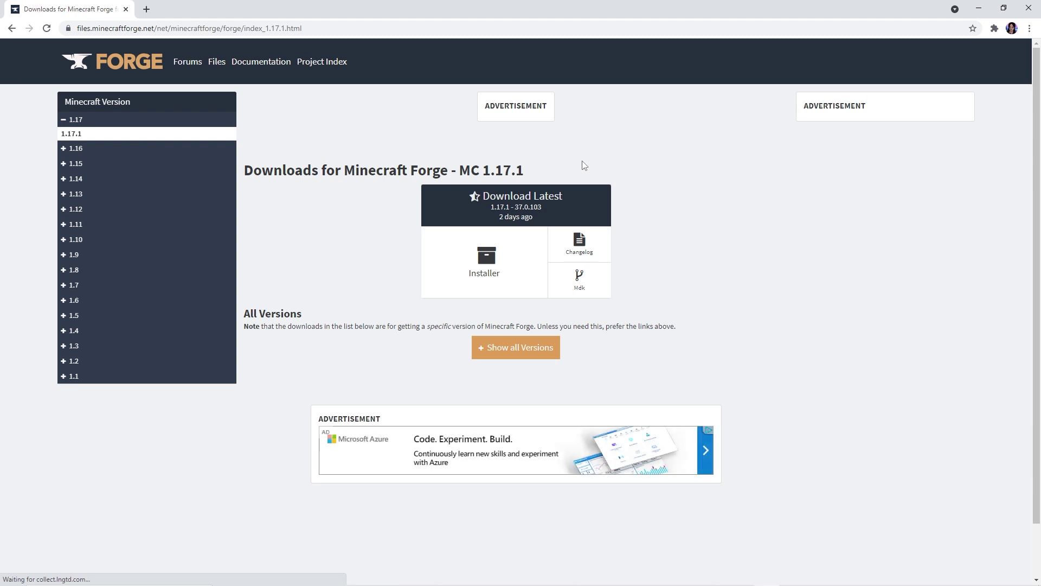
{"action": "left_click_drag", "start_coordinate": [482, 196], "coordinate": [564, 196]}
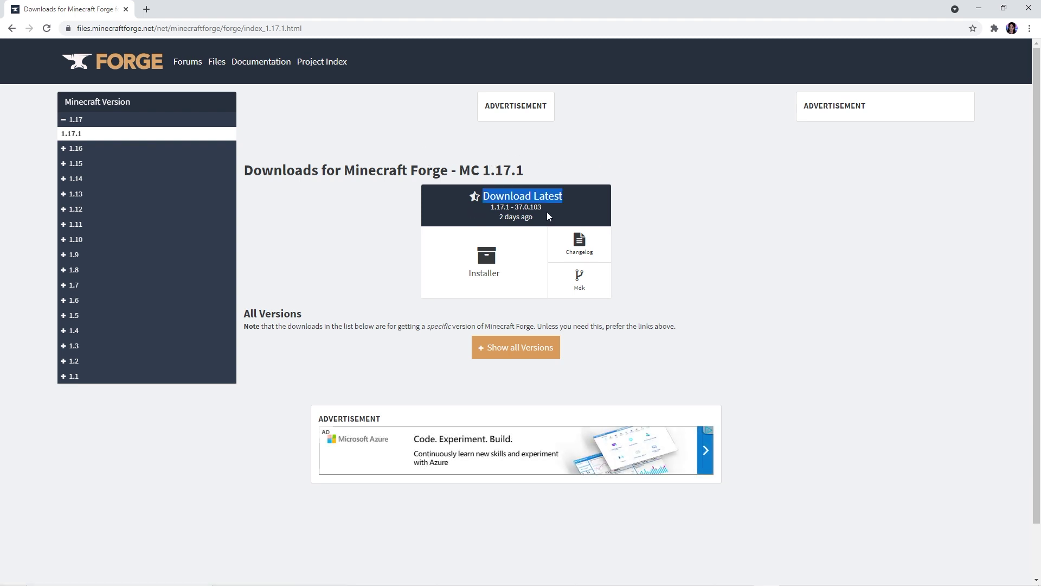
{"action": "left_click", "coordinate": [460, 259]}
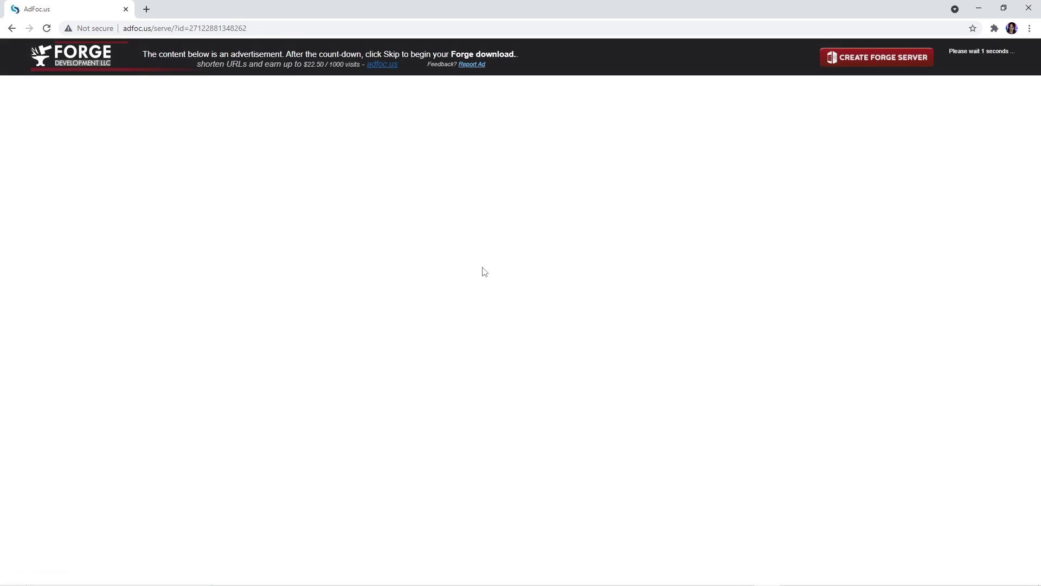
{"action": "left_click", "coordinate": [969, 64]}
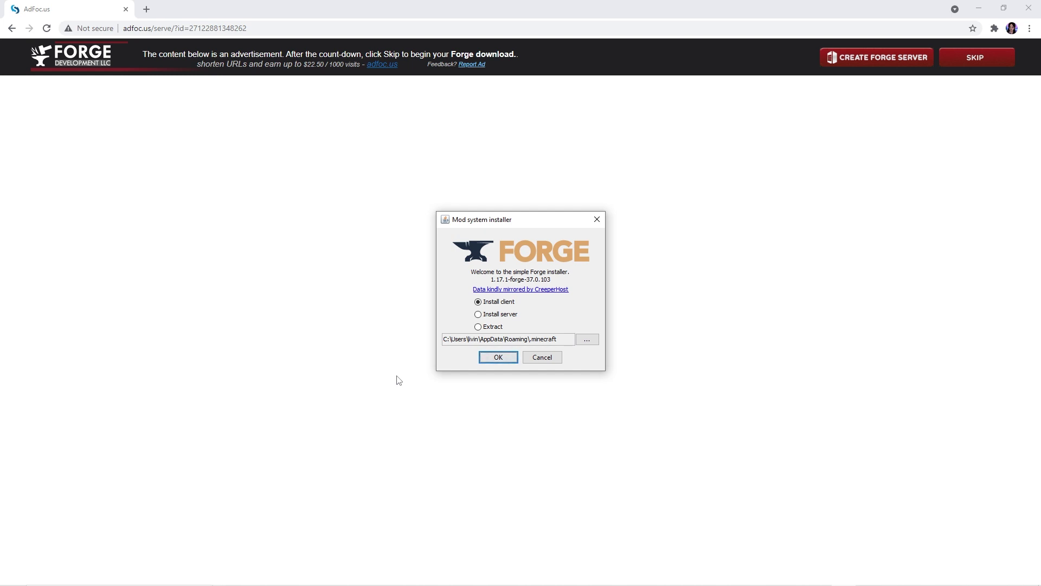
Step: Install the Forge 1.17.1-37.0.103 client into .minecraft and dismiss the completion message
{"action": "left_click", "coordinate": [478, 303]}
{"action": "left_click", "coordinate": [491, 358]}
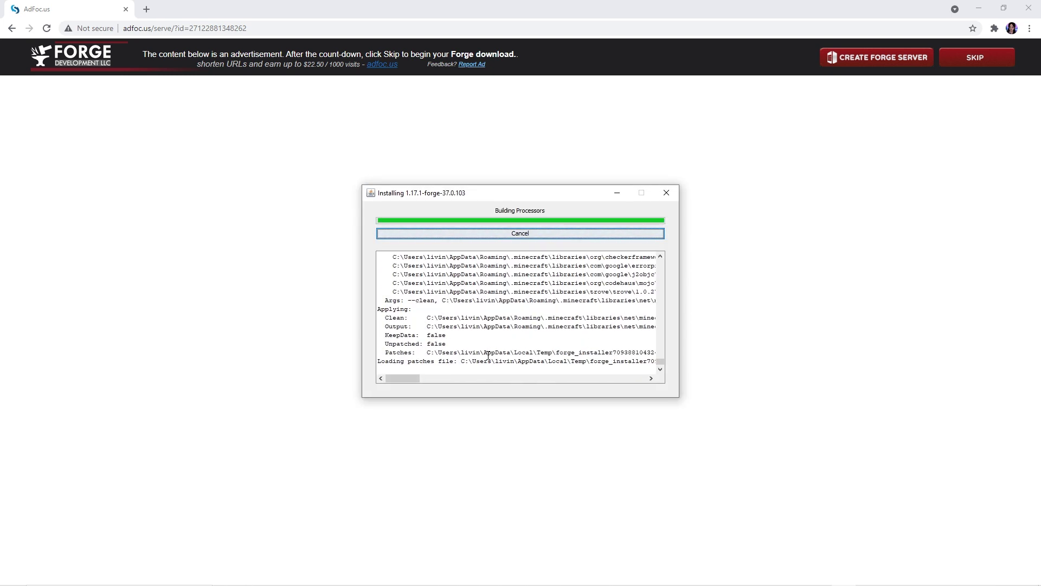
{"action": "left_click", "coordinate": [517, 314]}
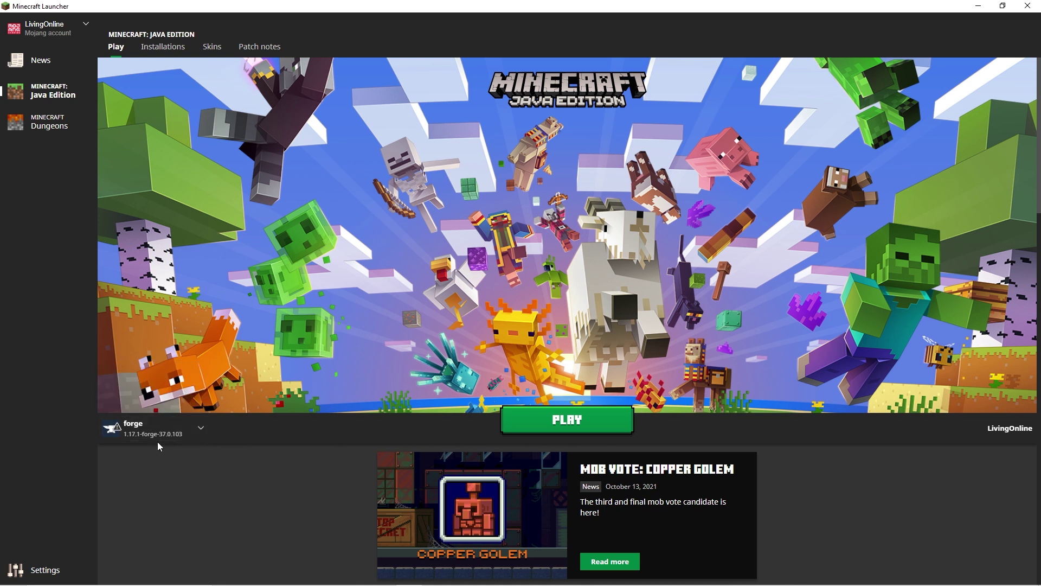
Step: Check that the forge 1.17.1-forge-37.0.103 installation is listed in the launcher
{"action": "mouse_move", "coordinate": [158, 441]}
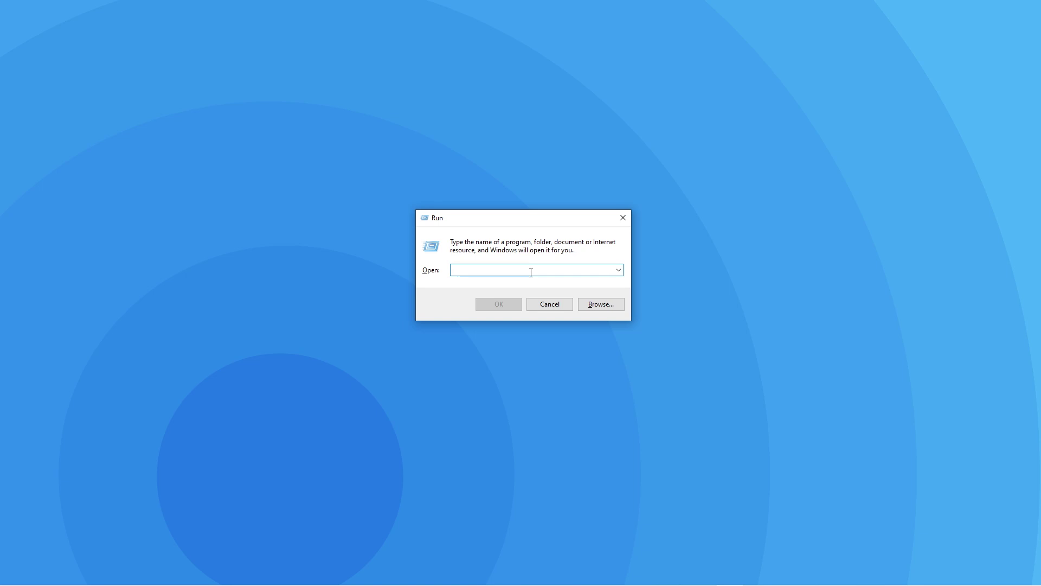
Step: Open .minecraft through %appdata% and move the old mods folder out of it
{"action": "type", "text": "%appdata%"}
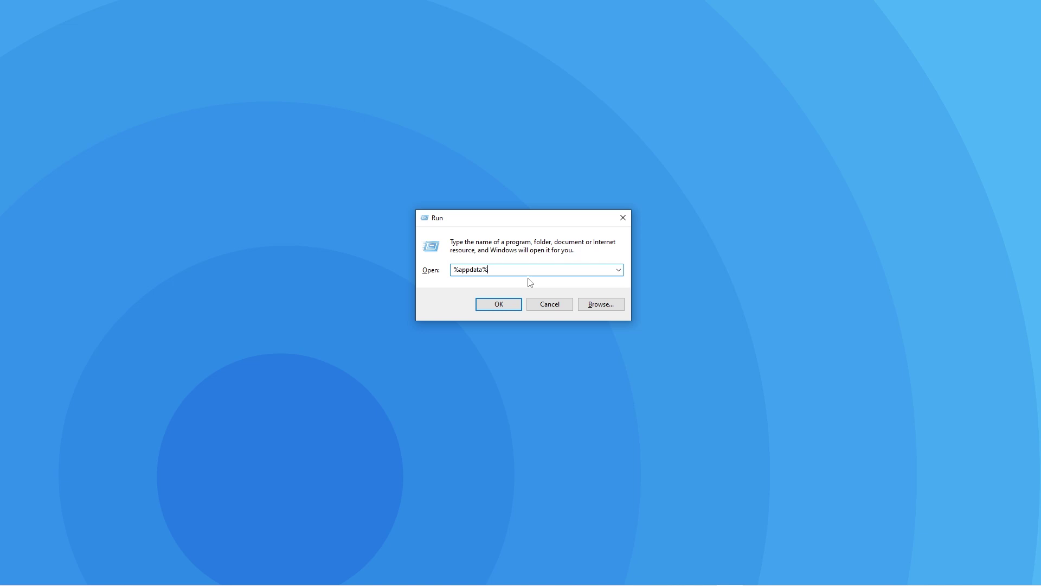
{"action": "left_click", "coordinate": [499, 306]}
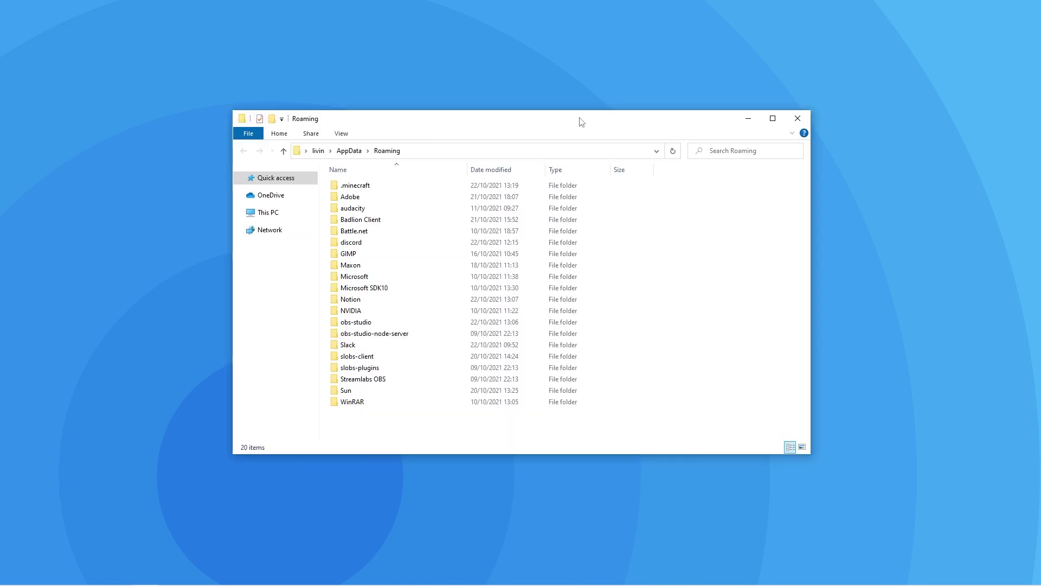
{"action": "double_click", "coordinate": [363, 185]}
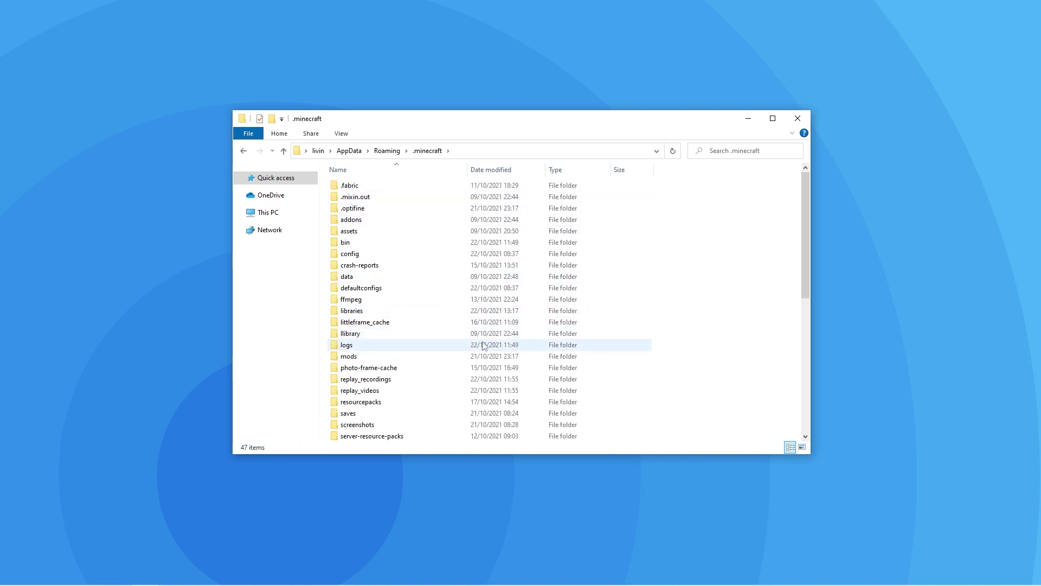
{"action": "left_click_drag", "start_coordinate": [369, 362], "coordinate": [895, 353]}
Step: Create a new folder named mods inside .minecraft
{"action": "right_click", "coordinate": [743, 262]}
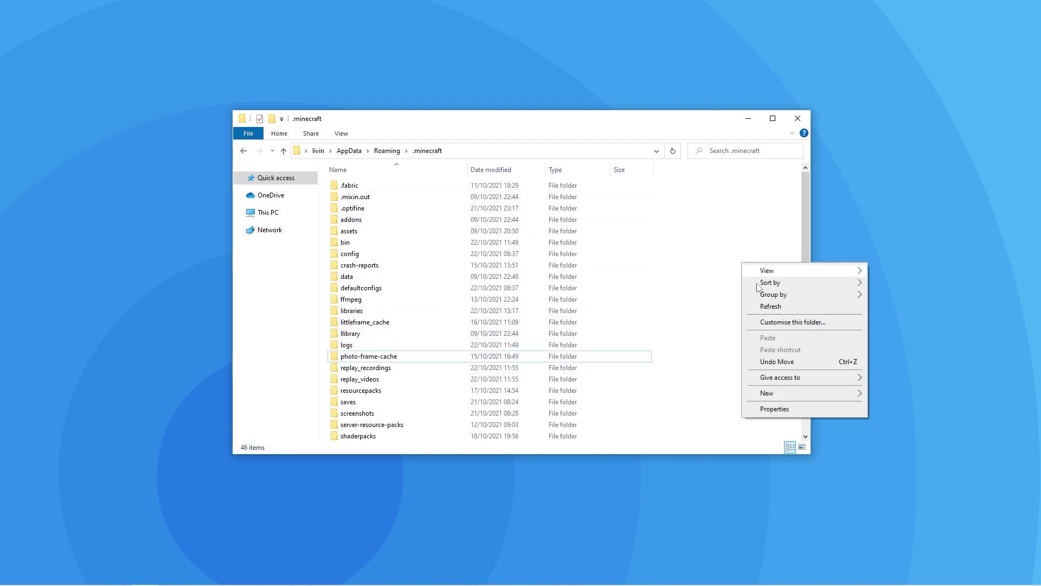
{"action": "mouse_move", "coordinate": [813, 393]}
{"action": "left_click", "coordinate": [884, 396]}
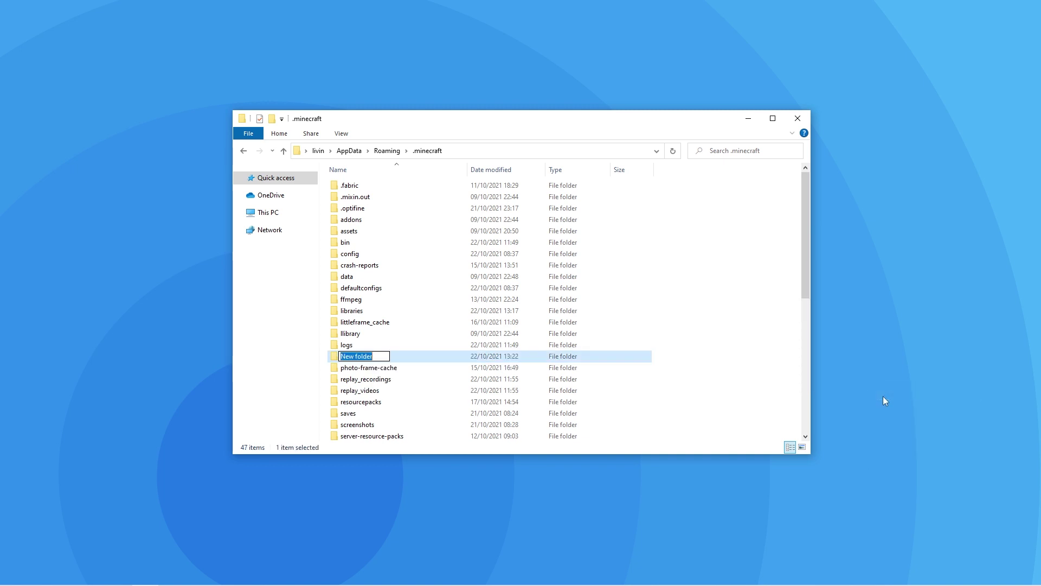
{"action": "type", "text": "mods"}
{"action": "key", "text": "Return"}
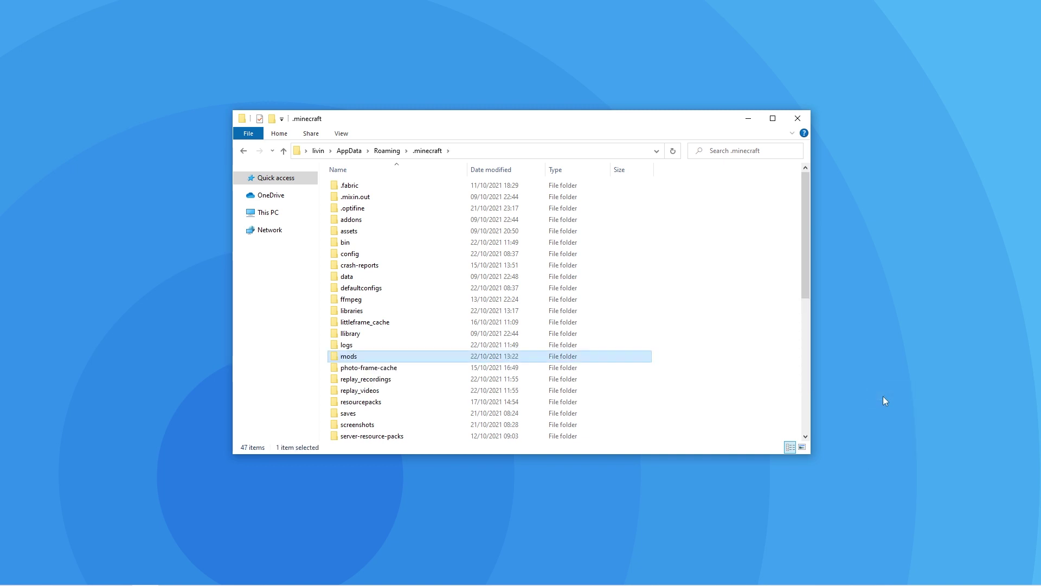
Step: Move voicechat-forge-1.17.1-1.0.6 into the new mods folder and close the window
{"action": "double_click", "coordinate": [390, 356]}
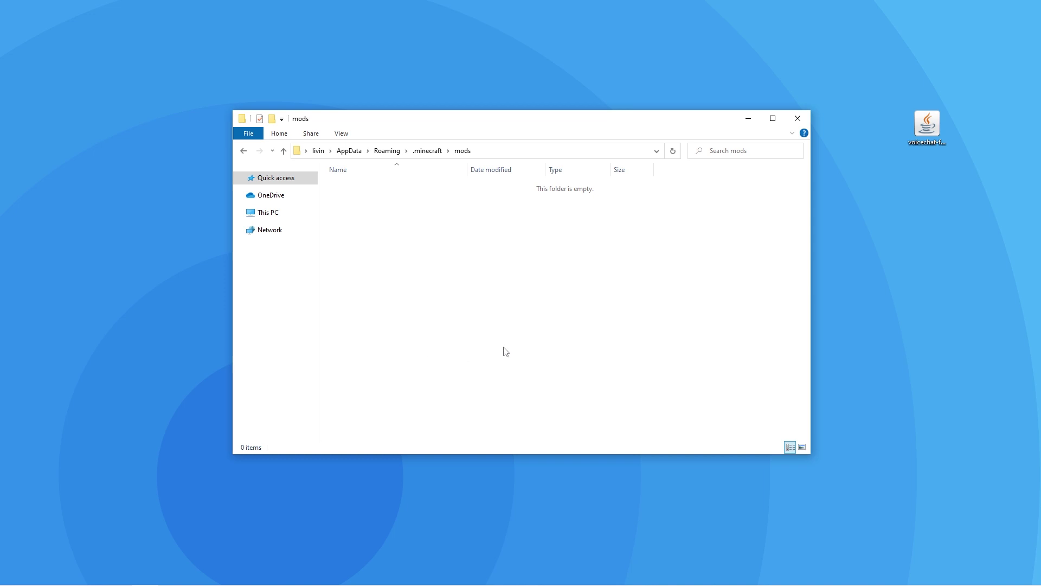
{"action": "left_click_drag", "start_coordinate": [928, 136], "coordinate": [461, 239]}
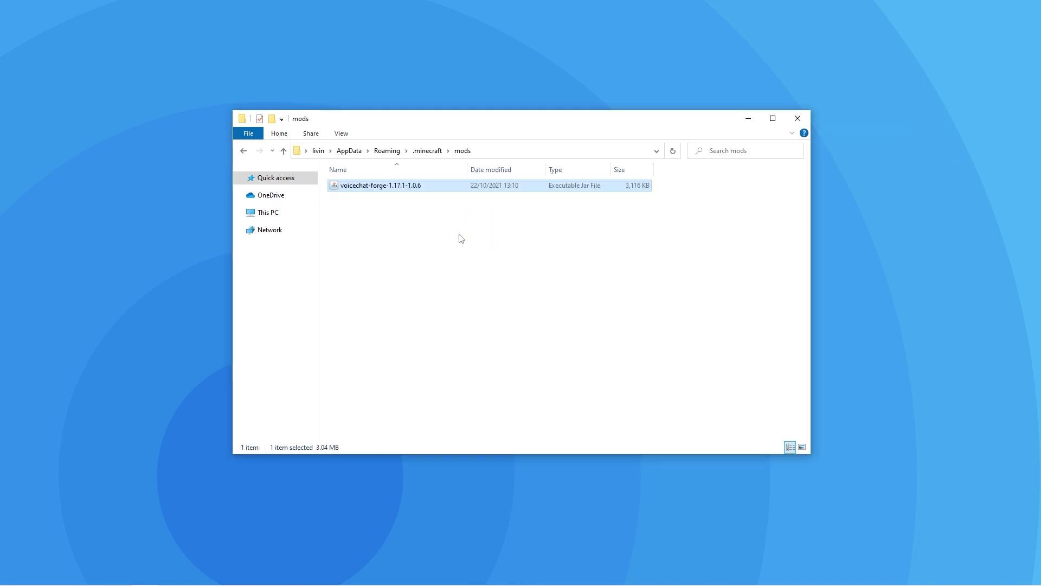
{"action": "left_click", "coordinate": [461, 238]}
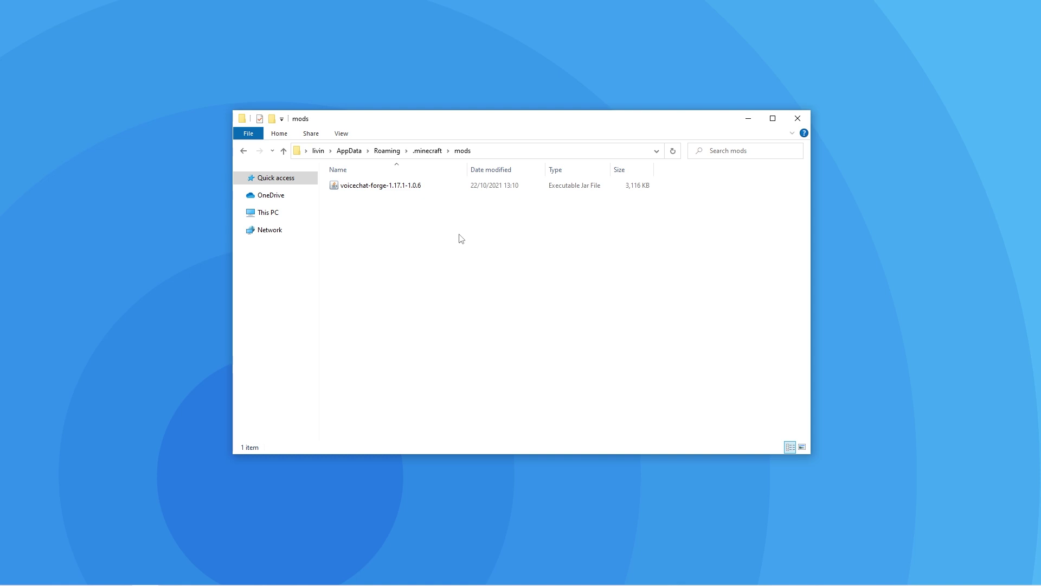
{"action": "left_click", "coordinate": [796, 118]}
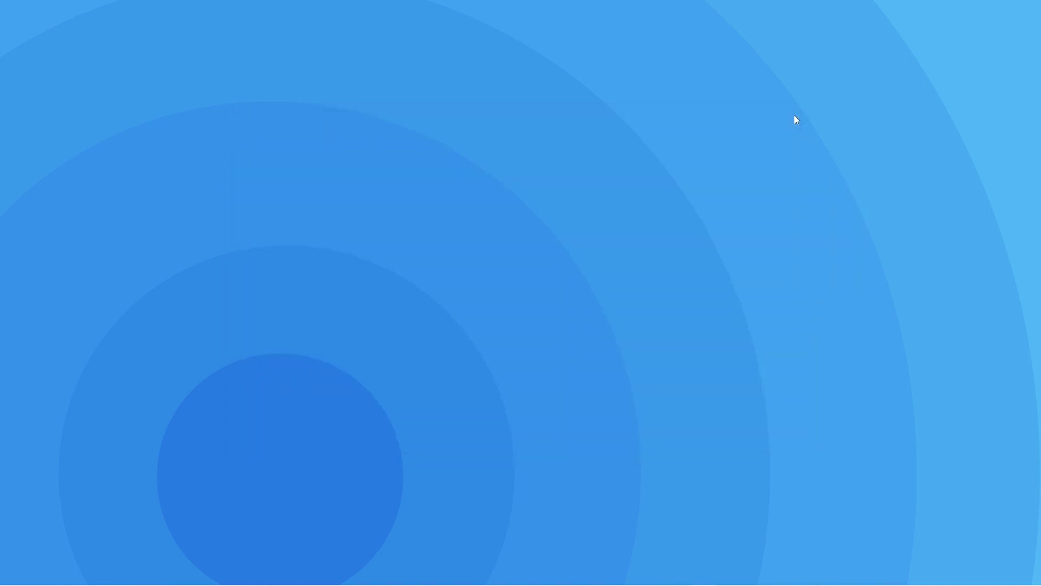
Step: Launch the forge game, accept the modified-installation risk, and view Simple Voice Chat in Mods
{"action": "key", "text": "alt+Tab"}
{"action": "left_click", "coordinate": [528, 421]}
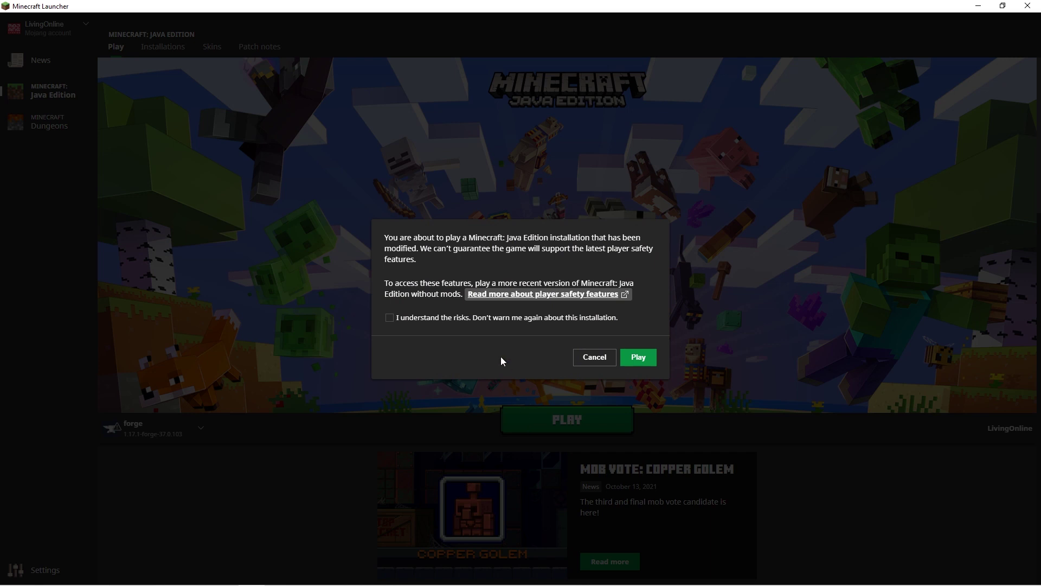
{"action": "left_click", "coordinate": [429, 318]}
{"action": "left_click", "coordinate": [653, 360]}
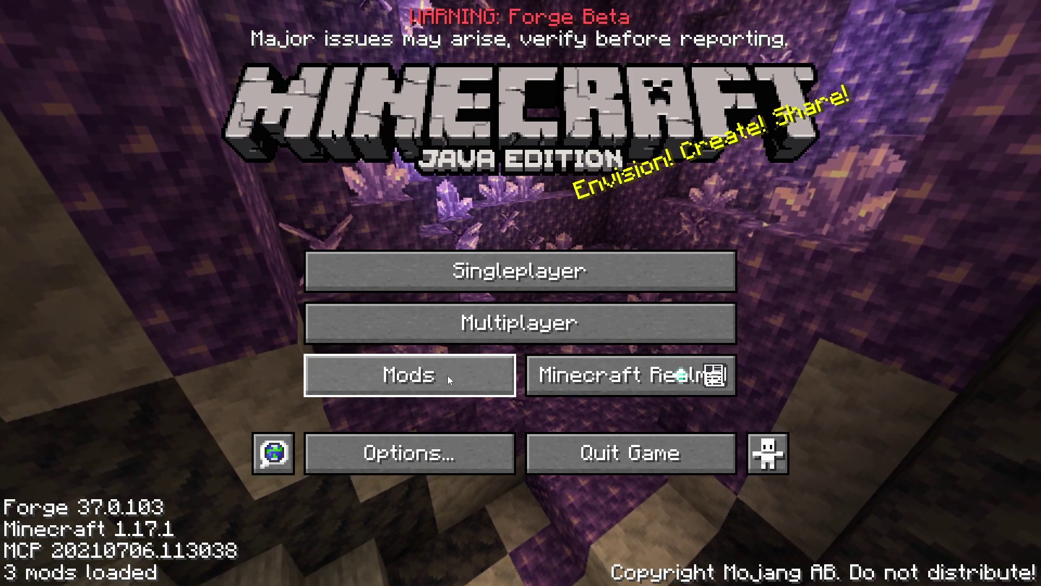
{"action": "left_click", "coordinate": [448, 375]}
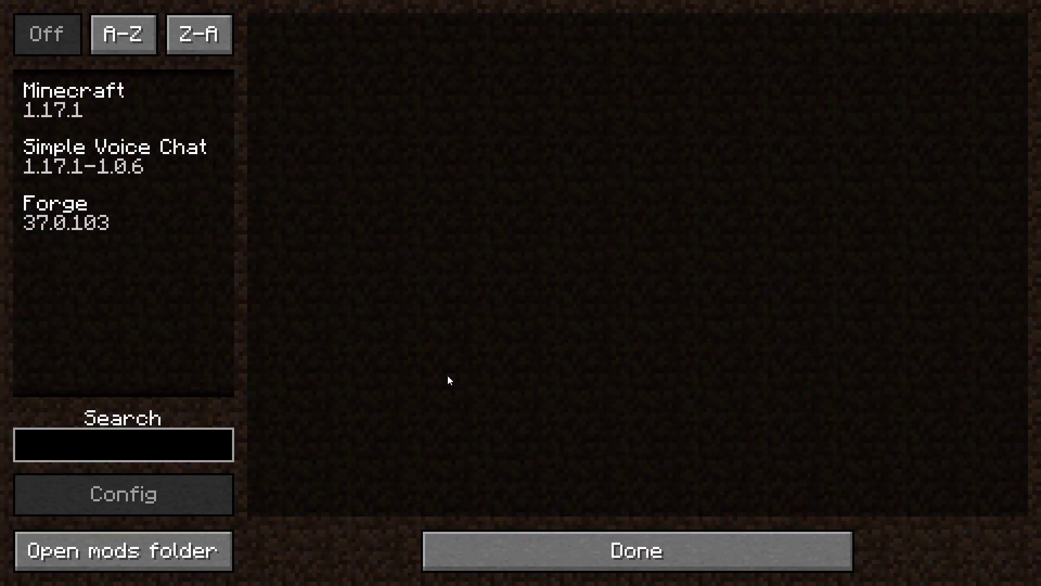
{"action": "left_click", "coordinate": [142, 167]}
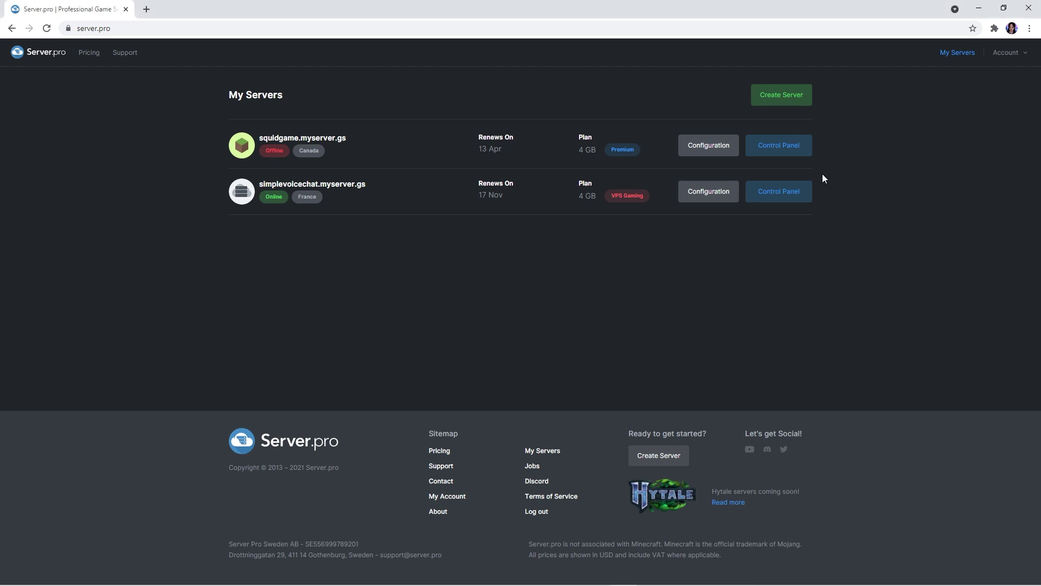
Step: Open the simplevoicechat.myserver.gs dashboard, check the Minecraft service, then return to the overview
{"action": "left_click", "coordinate": [790, 194]}
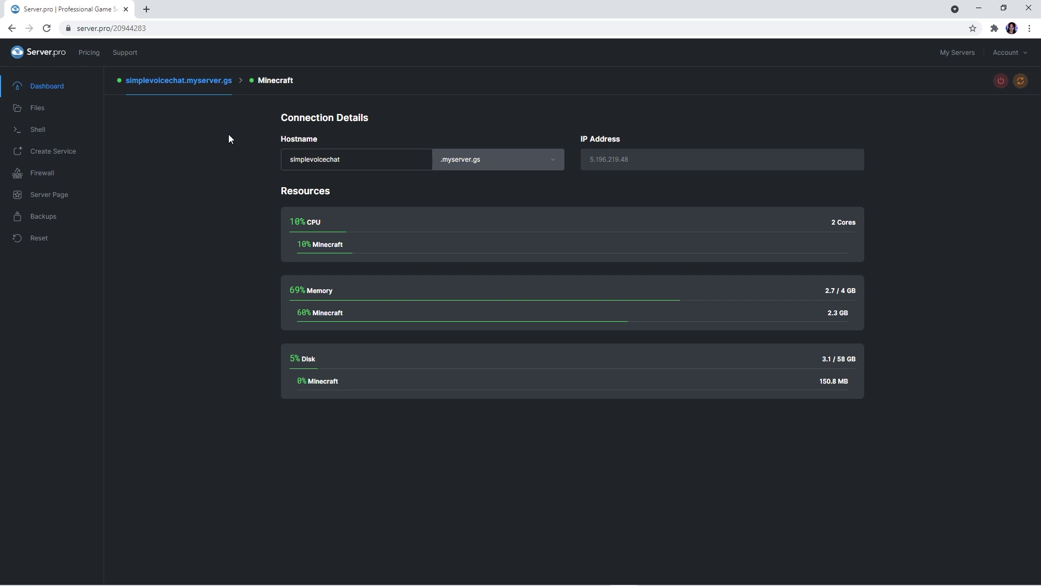
{"action": "left_click", "coordinate": [269, 81]}
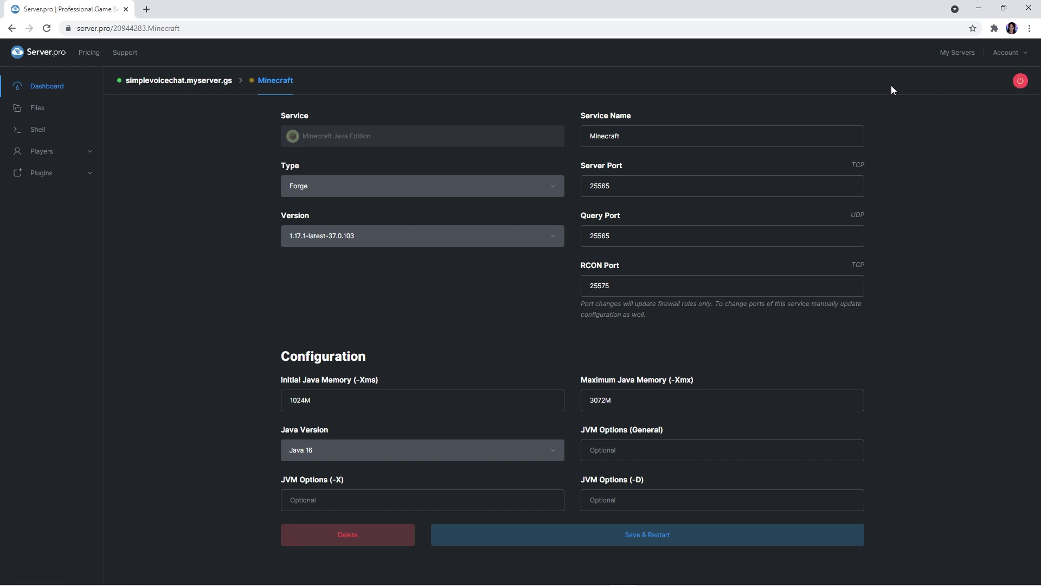
{"action": "left_click", "coordinate": [179, 80]}
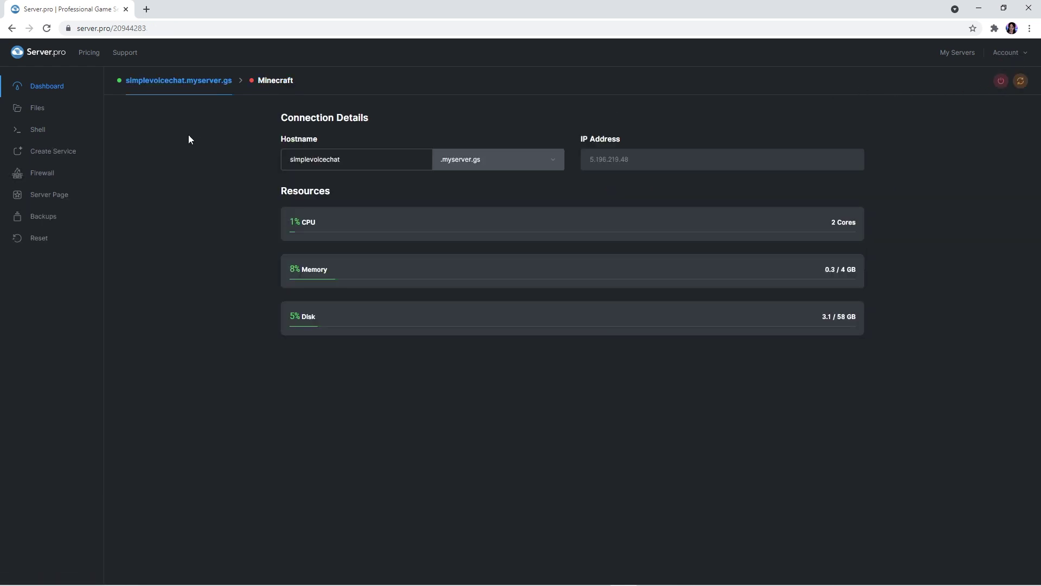
Step: Install a new Forge 1.17.1-latest-37.0.103 service, Minecraft-2, on the server
{"action": "left_click", "coordinate": [53, 154]}
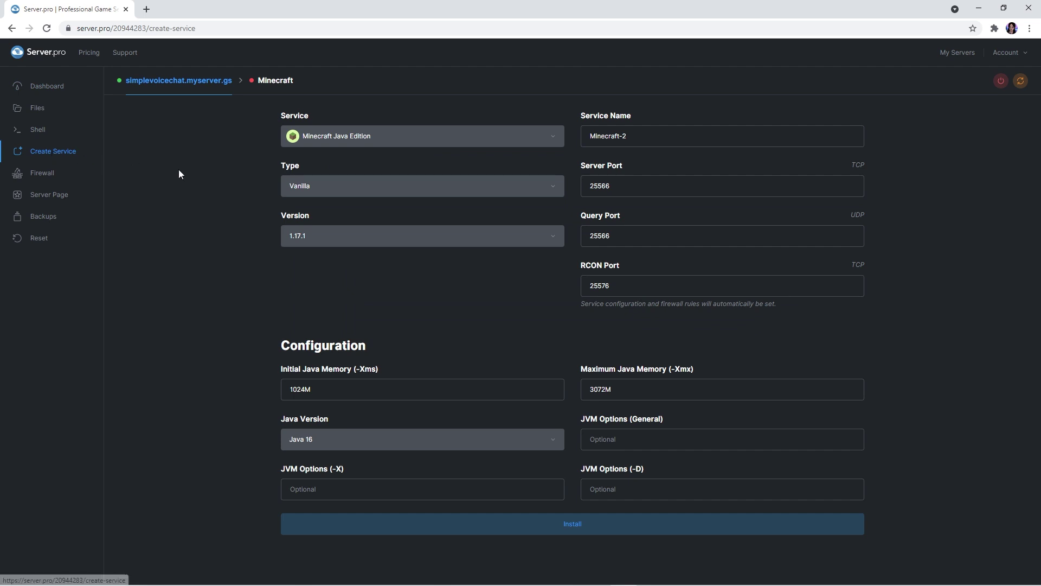
{"action": "left_click", "coordinate": [336, 187]}
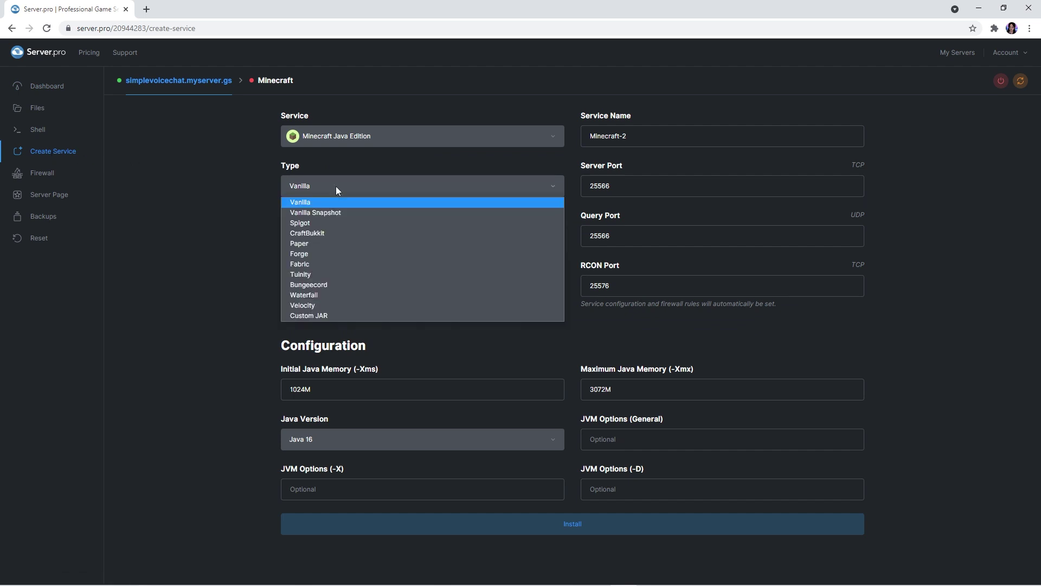
{"action": "left_click", "coordinate": [329, 253]}
{"action": "left_click", "coordinate": [330, 235]}
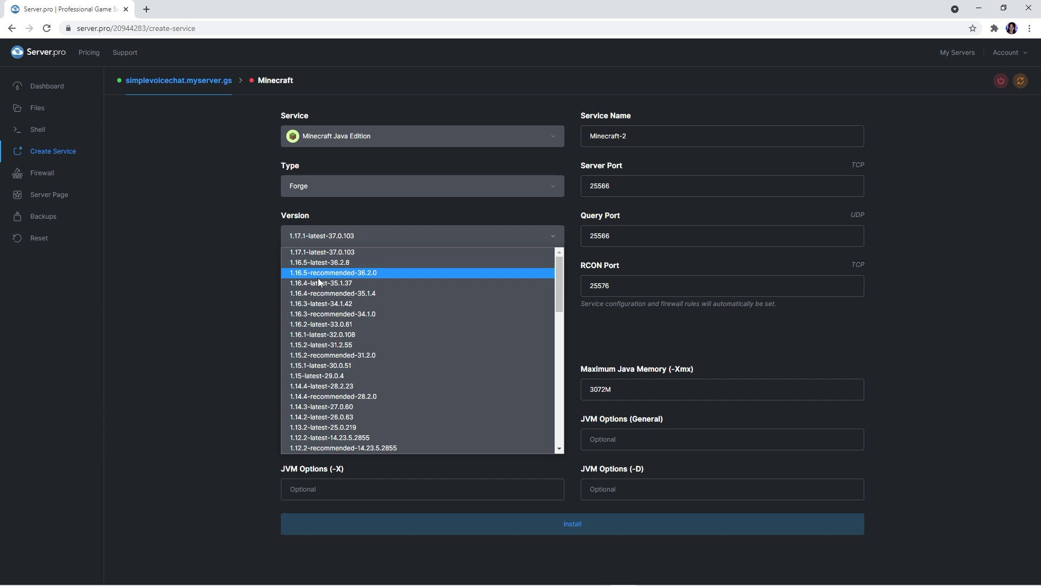
{"action": "left_click", "coordinate": [294, 254]}
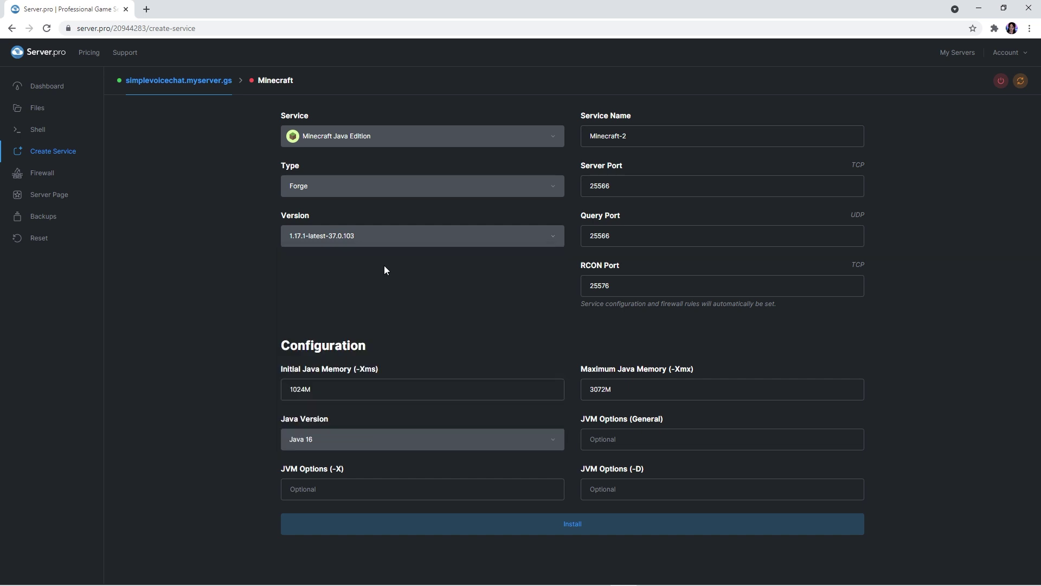
{"action": "left_click", "coordinate": [465, 525]}
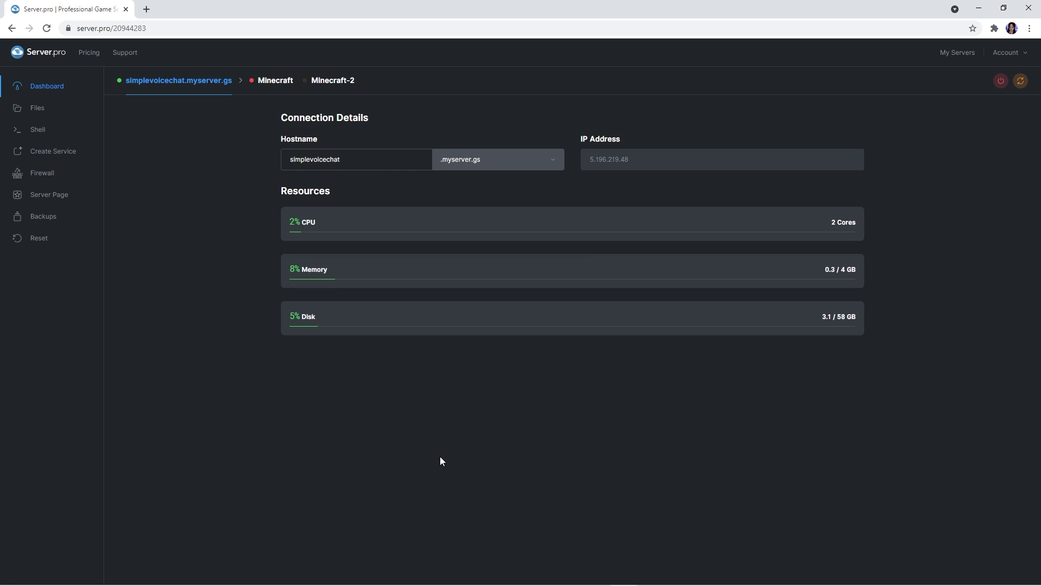
Step: Open Minecraft-2's console and mark the Done line confirming the server finished starting
{"action": "left_click", "coordinate": [331, 87]}
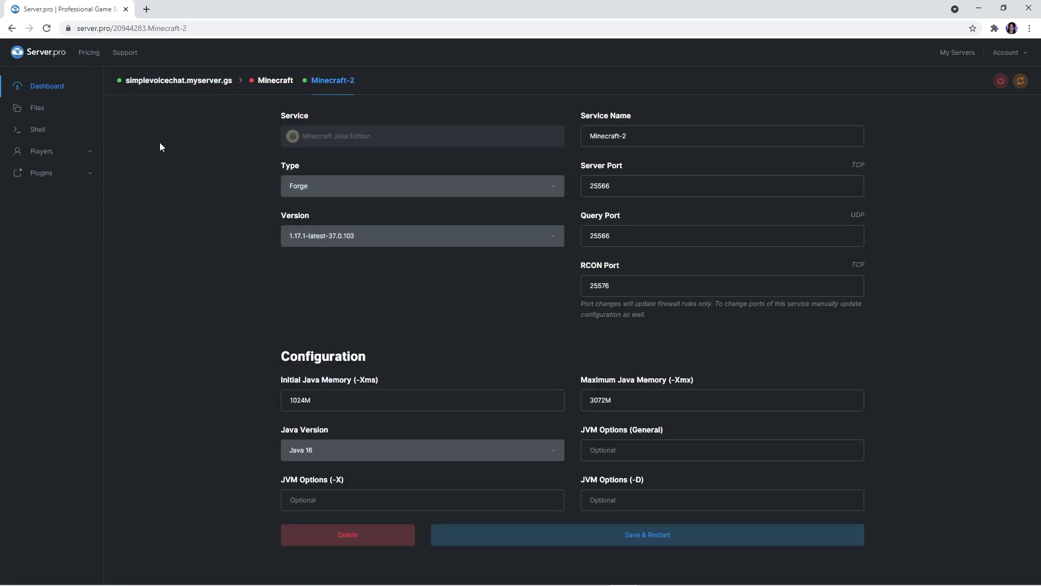
{"action": "left_click", "coordinate": [57, 130]}
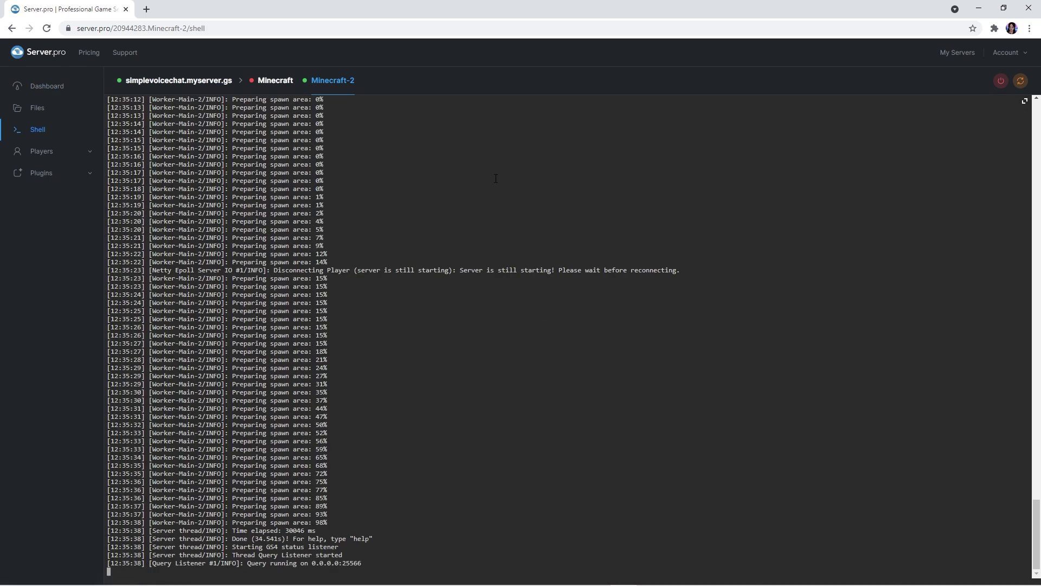
{"action": "left_click_drag", "start_coordinate": [252, 539], "coordinate": [232, 538]}
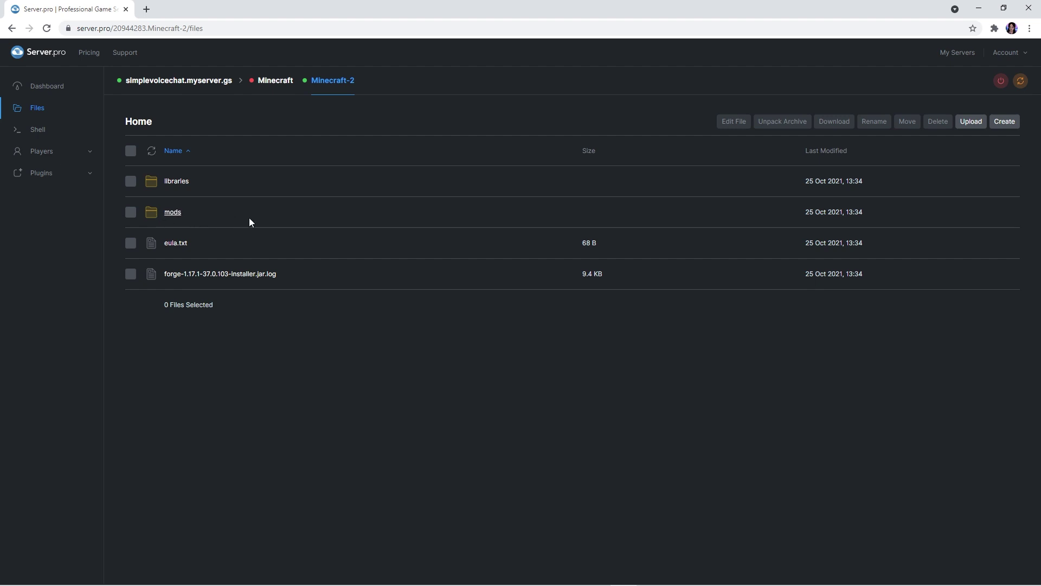
Step: Upload voicechat-forge-1.17.1-2.1.3.jar into Minecraft-2's mods folder and bring up the server console
{"action": "left_click", "coordinate": [1007, 124]}
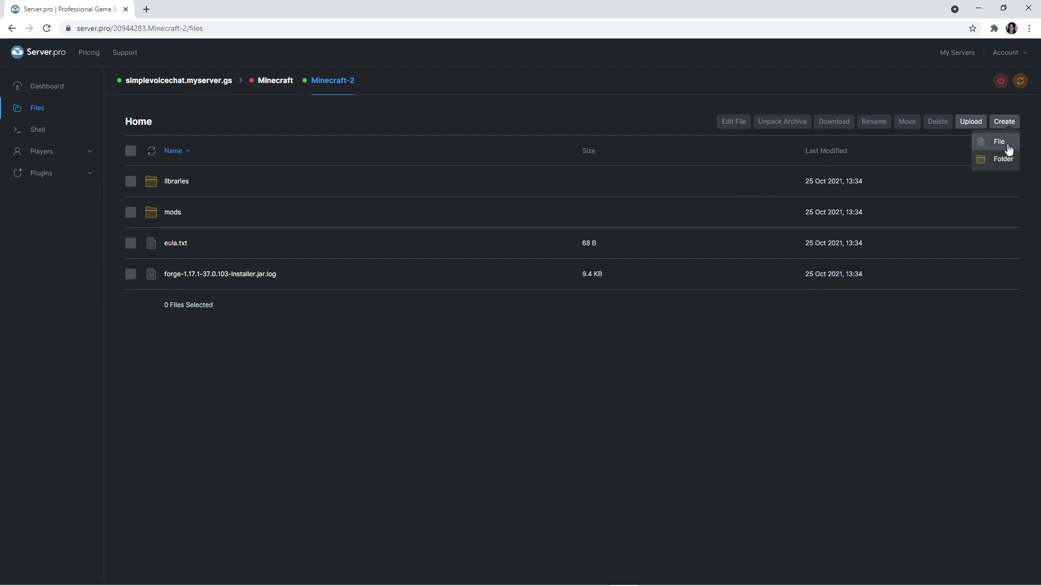
{"action": "left_click", "coordinate": [173, 212]}
{"action": "left_click_drag", "start_coordinate": [1040, 295], "coordinate": [490, 260]}
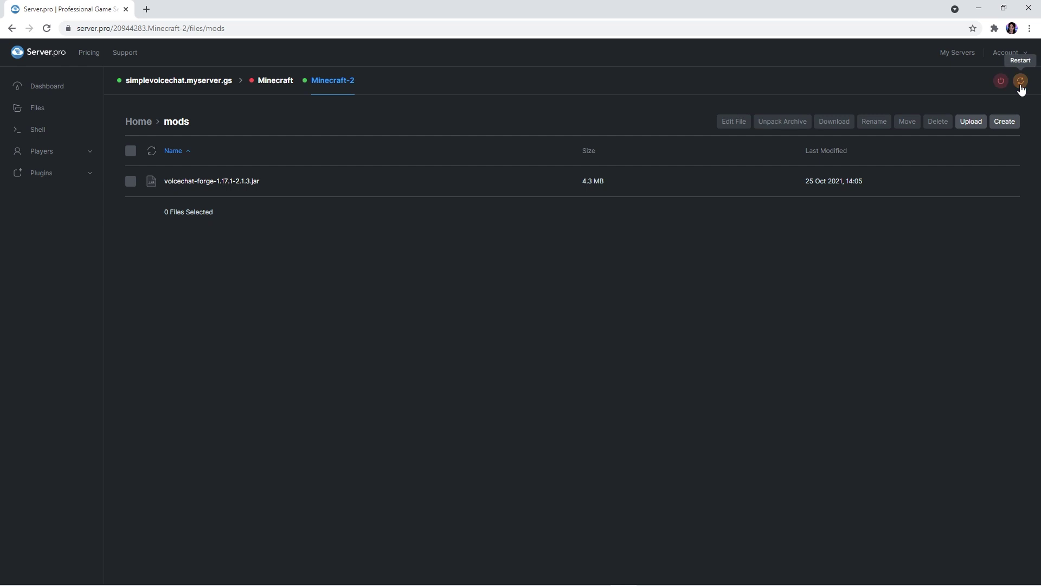
{"action": "left_click", "coordinate": [37, 131]}
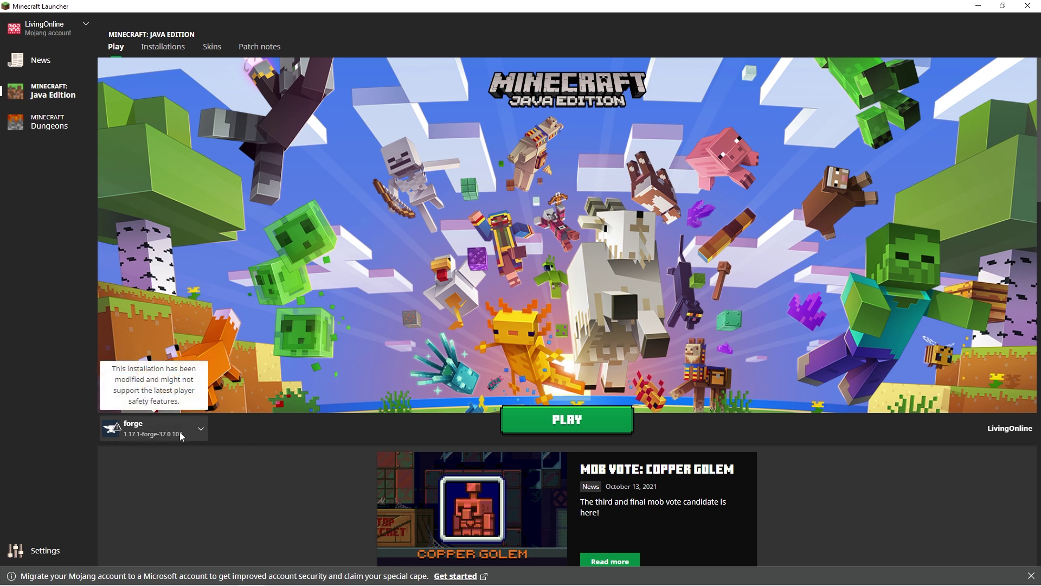
Step: Launch Minecraft with the Forge 1.17.1 installation from the launcher
{"action": "left_click", "coordinate": [564, 420]}
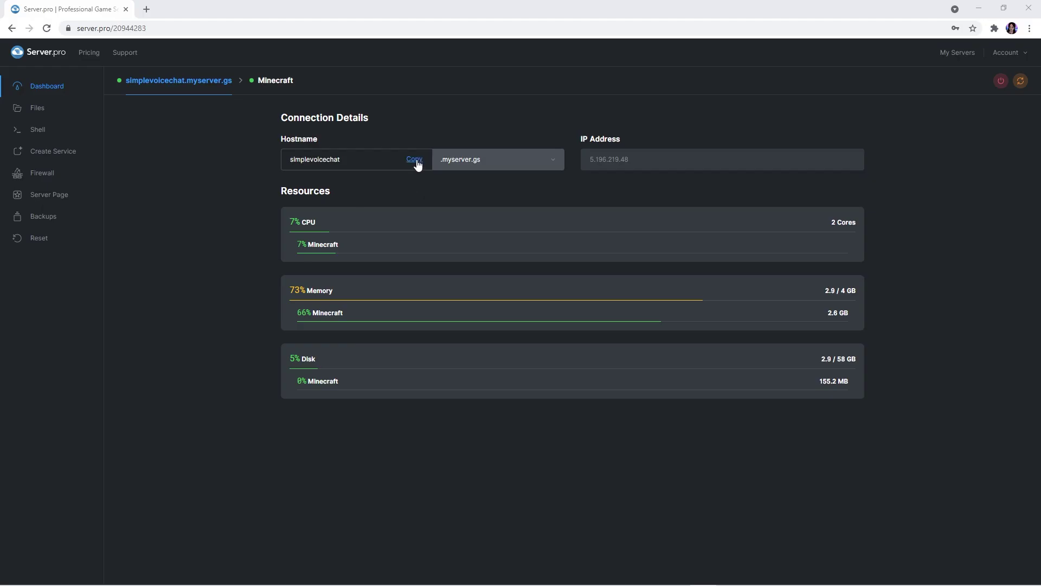
Step: Join simplevoicechat.myserver.gs using the copied hostname, then open the Voice Chat menu with V
{"action": "left_click", "coordinate": [415, 161]}
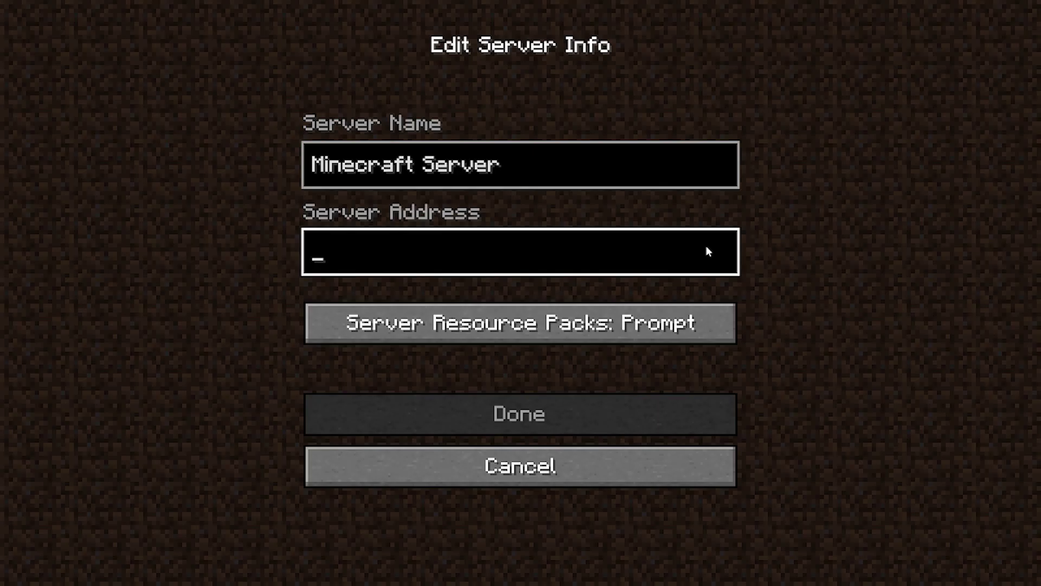
{"action": "key", "text": "ctrl+v"}
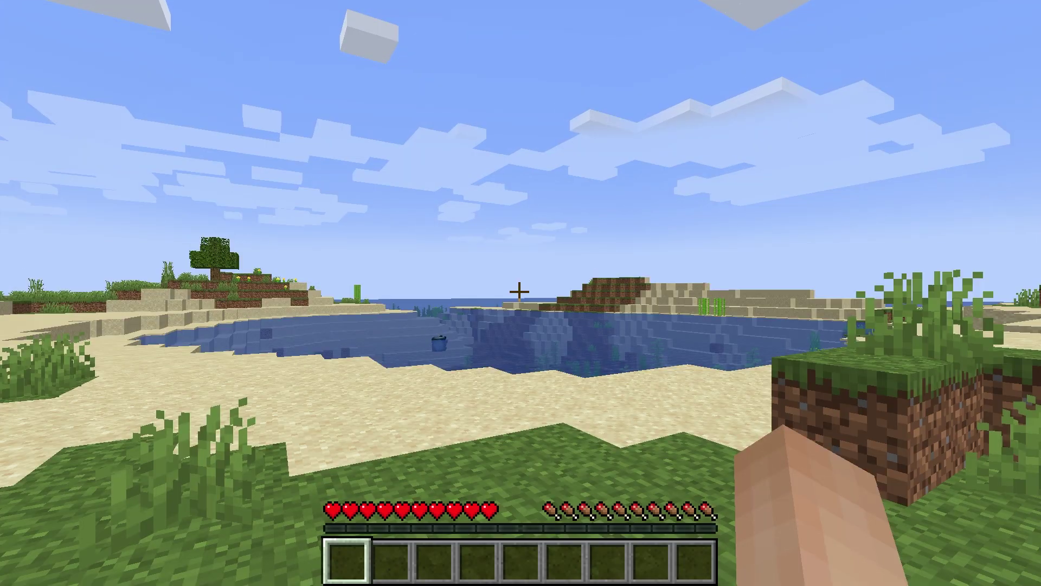
{"action": "key", "text": "v"}
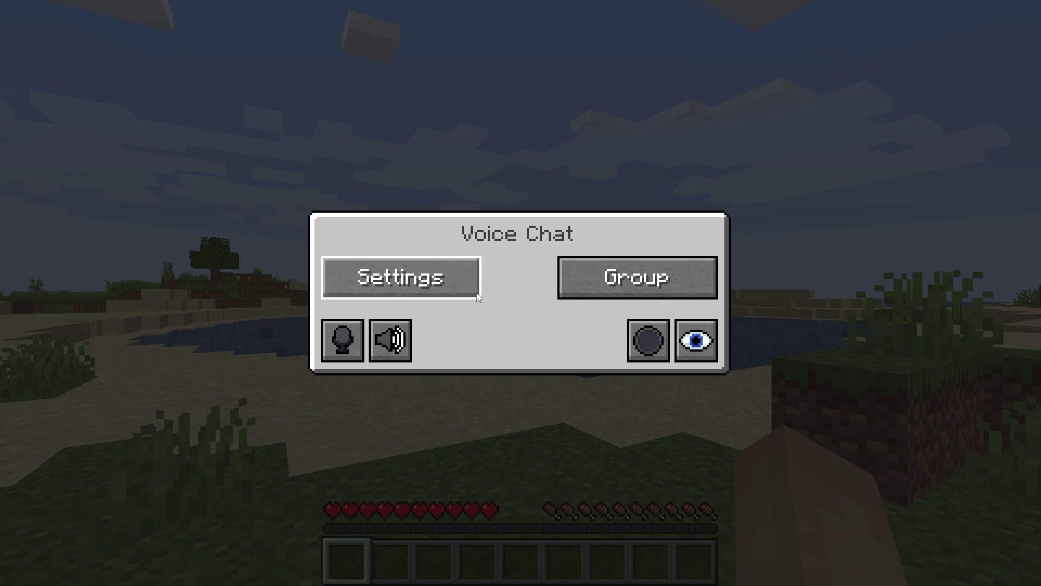
Step: In voice chat settings, keep volume at 100% and activation type on Voice
{"action": "left_click", "coordinate": [457, 290]}
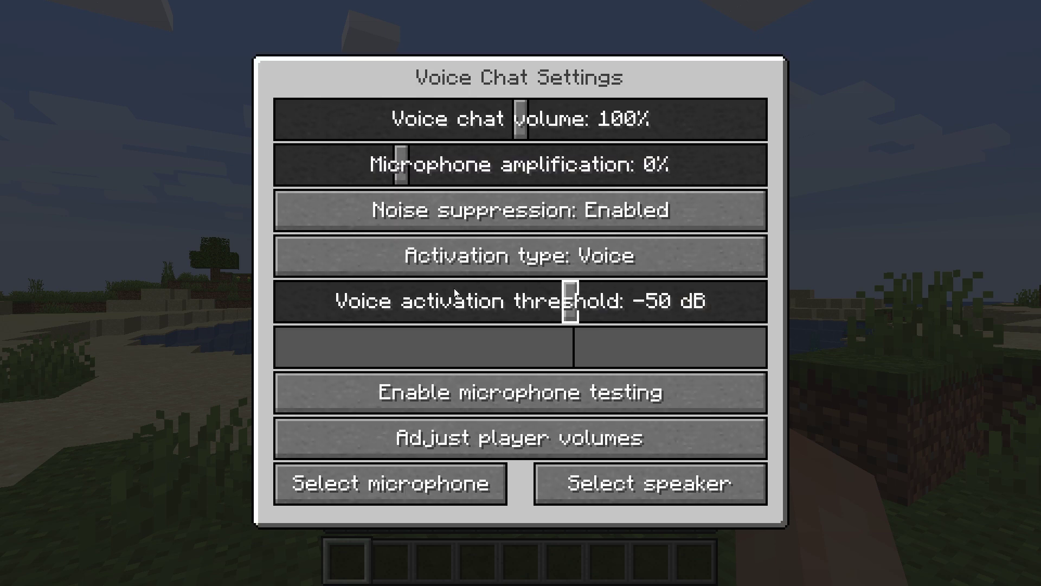
{"action": "left_click_drag", "start_coordinate": [538, 122], "coordinate": [441, 134]}
{"action": "left_click", "coordinate": [507, 263]}
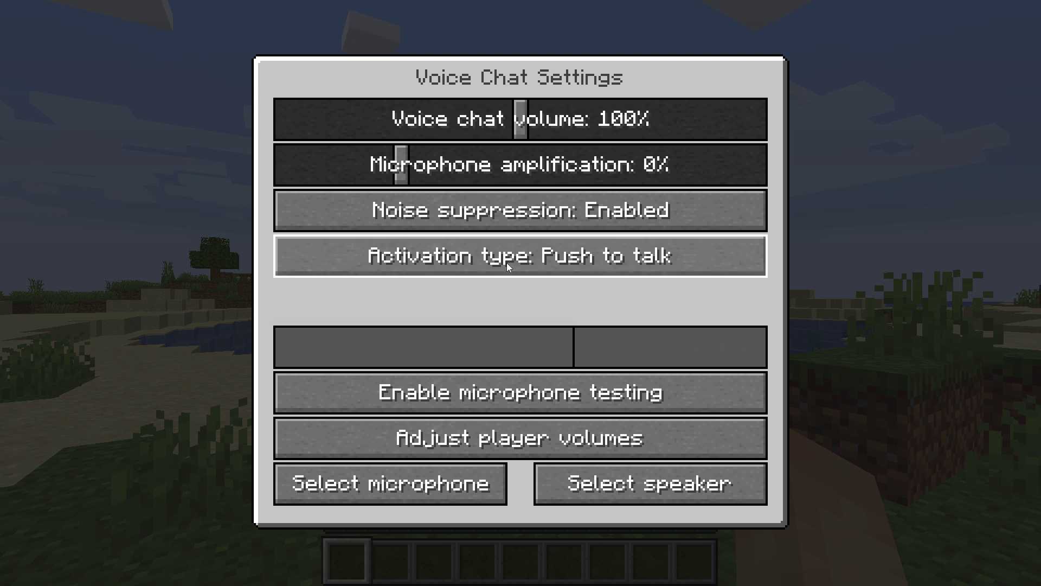
{"action": "left_click", "coordinate": [498, 261]}
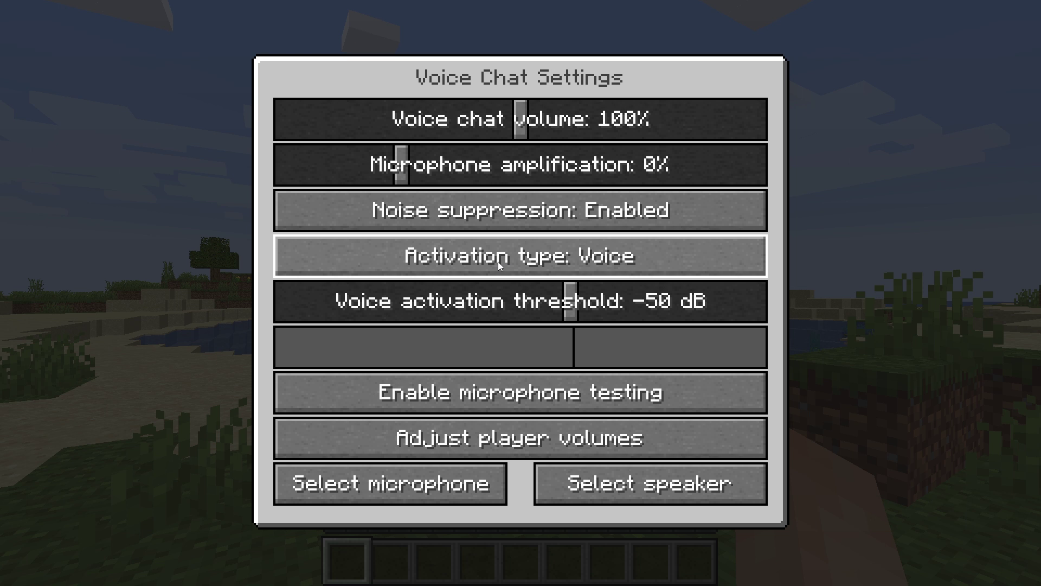
{"action": "left_click", "coordinate": [497, 261]}
{"action": "left_click", "coordinate": [497, 261]}
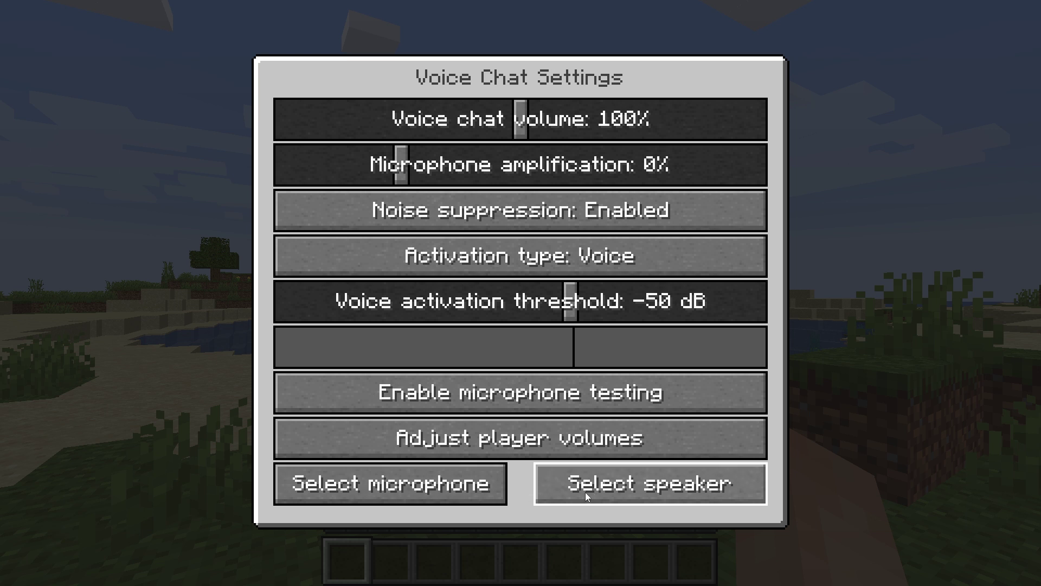
{"action": "key", "text": "Escape"}
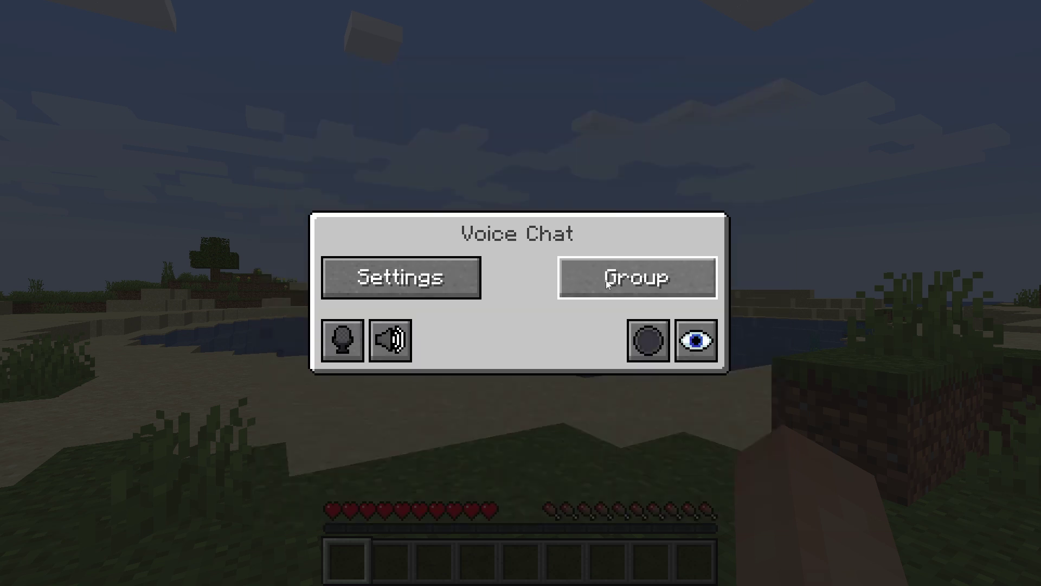
Step: Back out of creating a new group, then mute the microphone and turn voice chat off
{"action": "left_click", "coordinate": [637, 278]}
{"action": "left_click", "coordinate": [570, 415]}
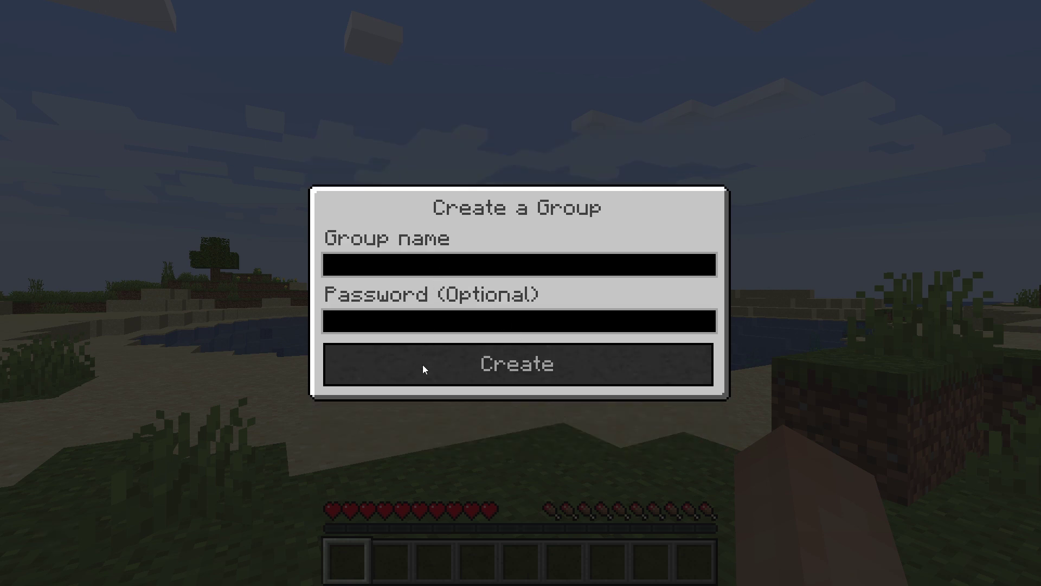
{"action": "key", "text": "Escape"}
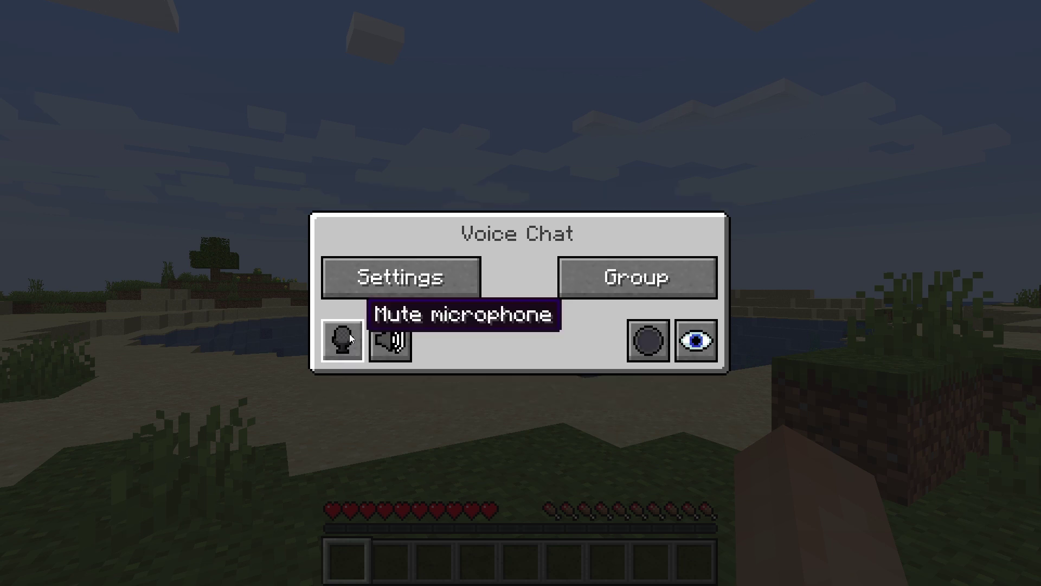
{"action": "left_click", "coordinate": [342, 339]}
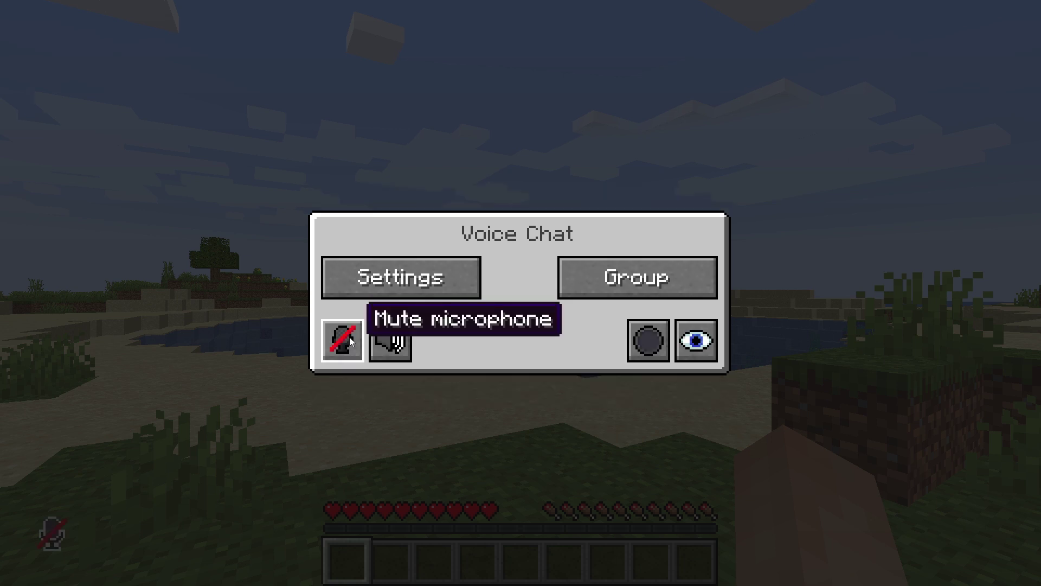
{"action": "left_click", "coordinate": [399, 345]}
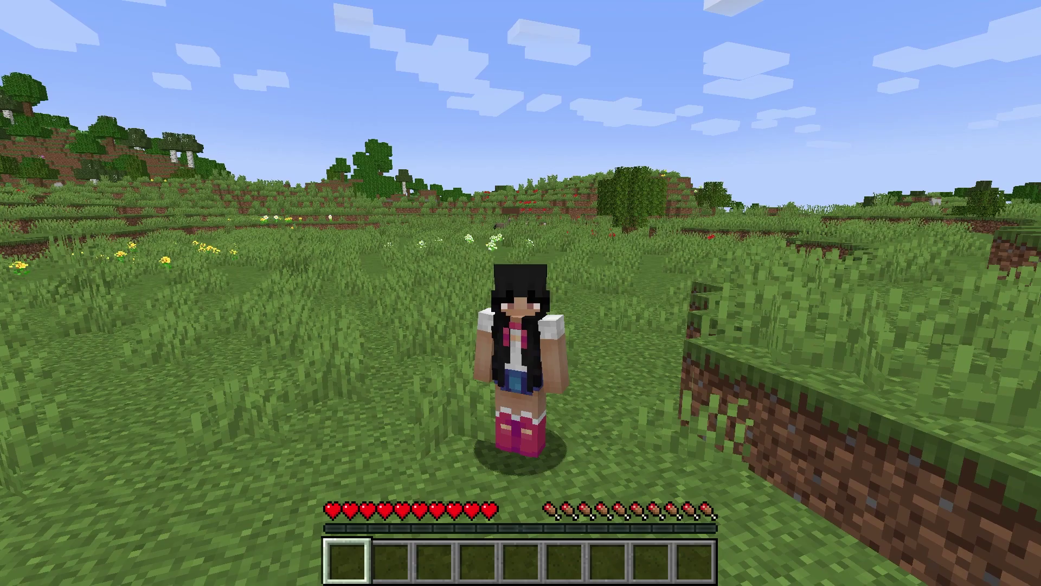